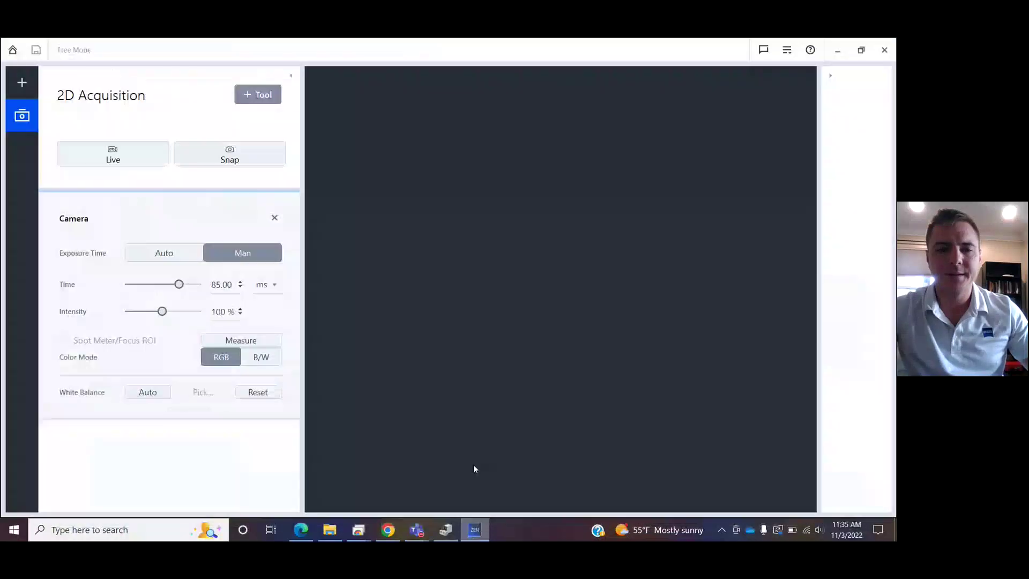
# - Start the live view of the board edge and add the Acquisition 'EDF (manual focus)' workbench
pyautogui.click(148, 158)
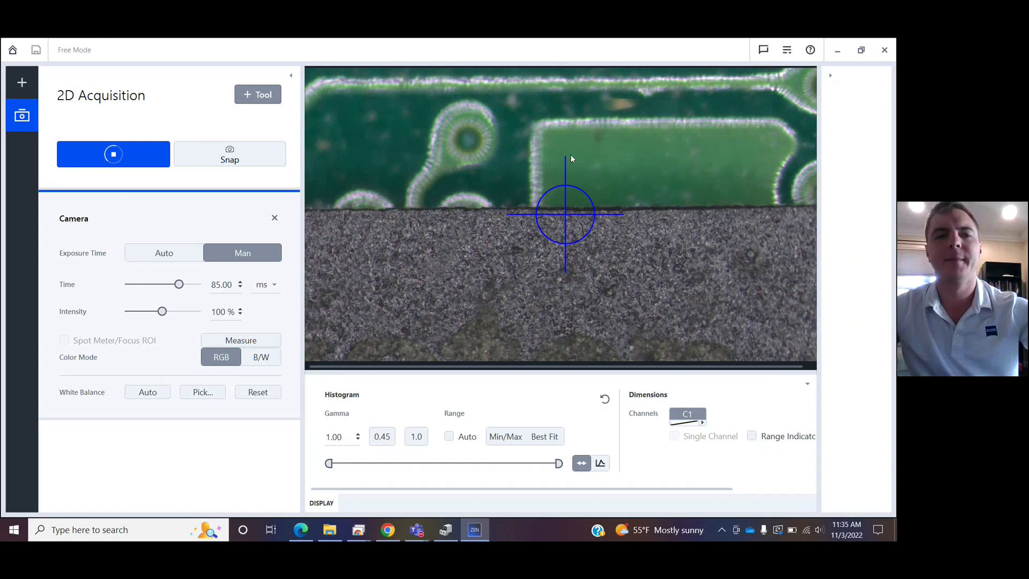
pyautogui.click(18, 94)
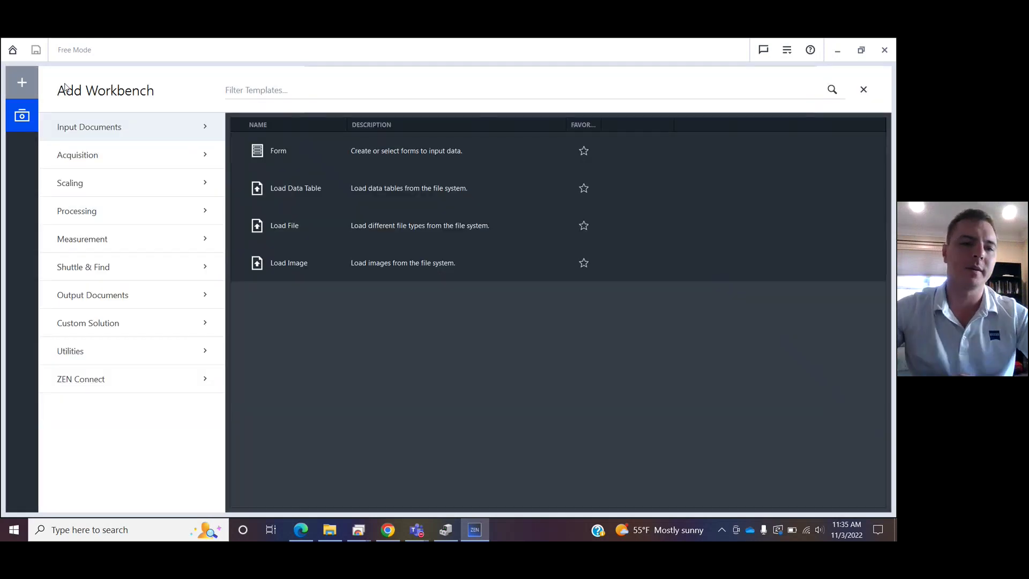
pyautogui.click(97, 154)
pyautogui.moveTo(546, 298)
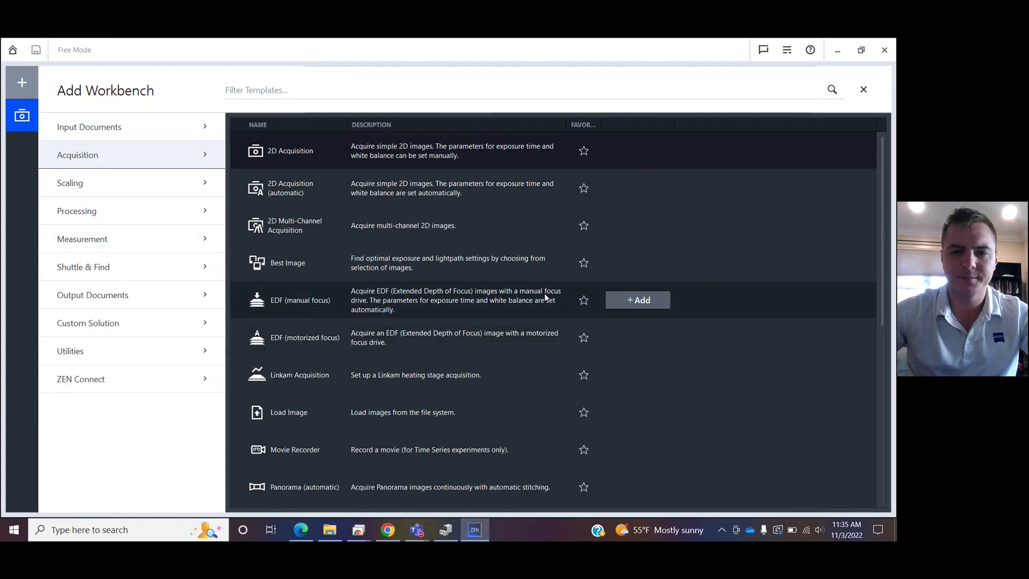
pyautogui.click(623, 301)
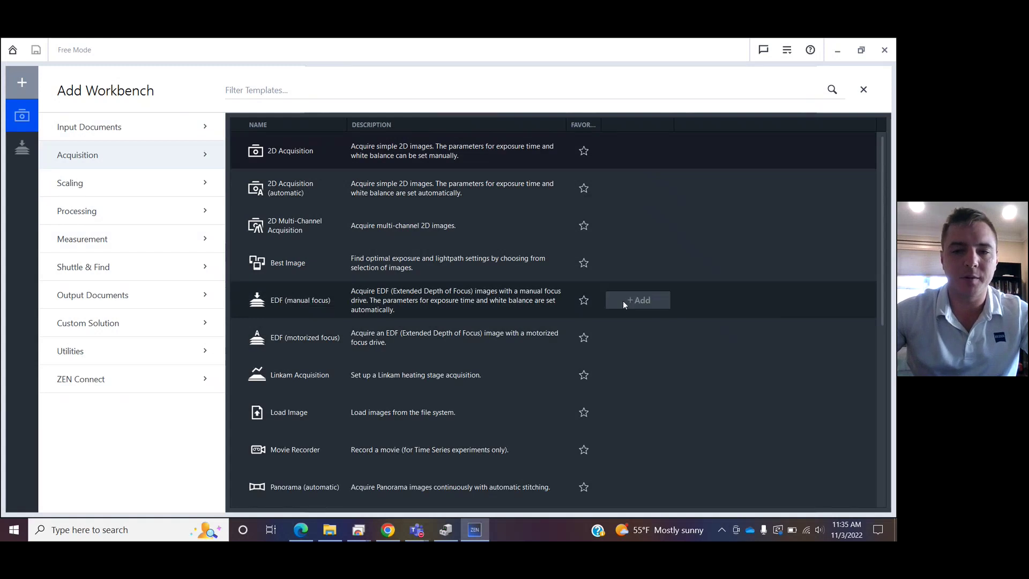
# - In the manual EDF workbench, set Mode to F12 Key and set Alignment
pyautogui.click(25, 145)
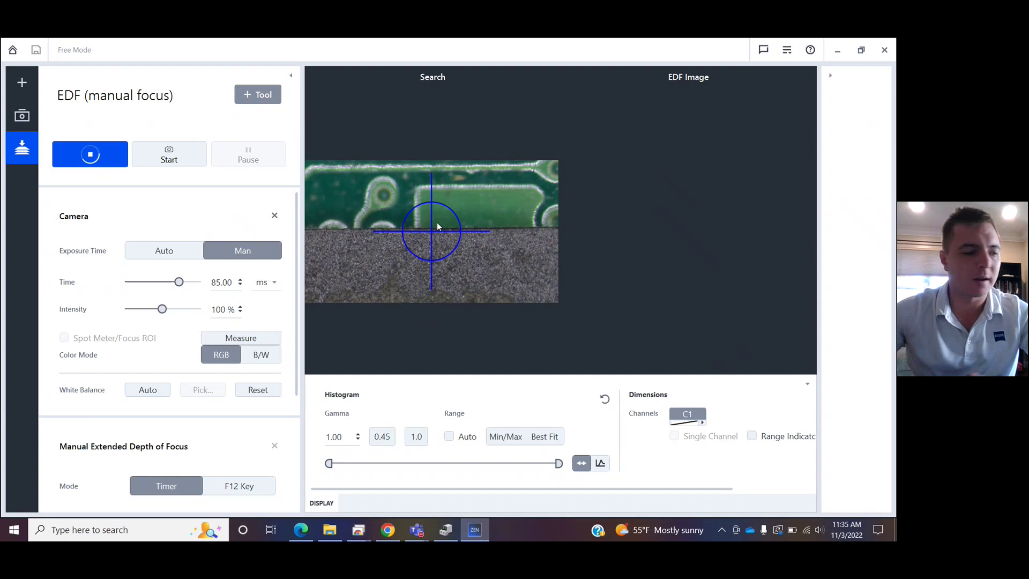
pyautogui.scroll(-2, 127, 414)
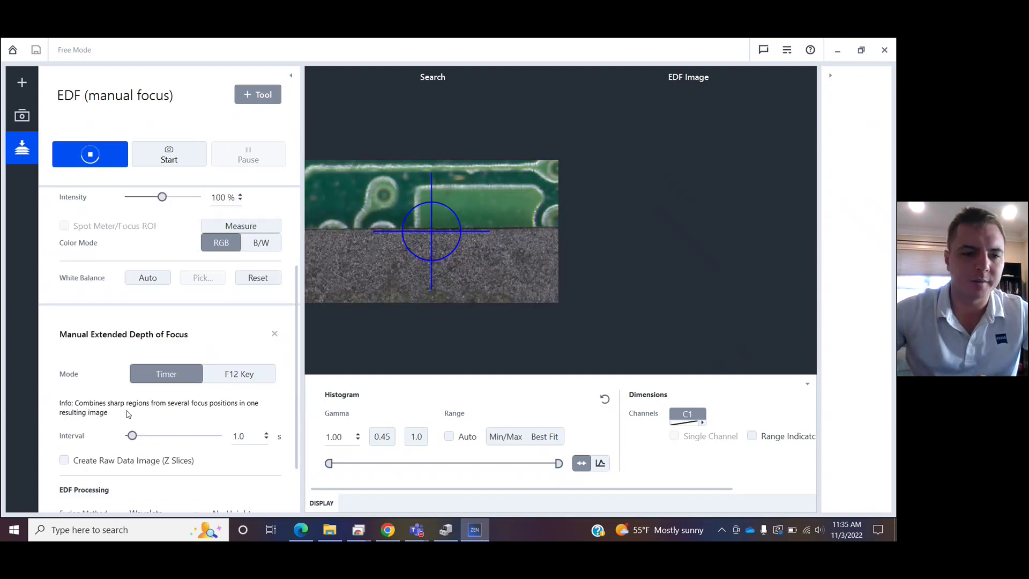
pyautogui.scroll(-1, 126, 413)
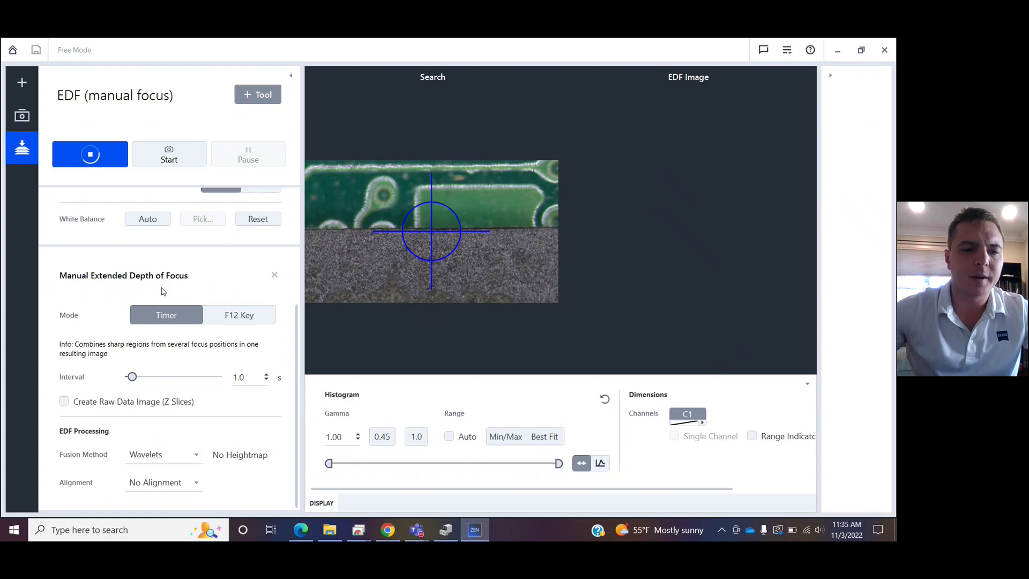
pyautogui.click(228, 313)
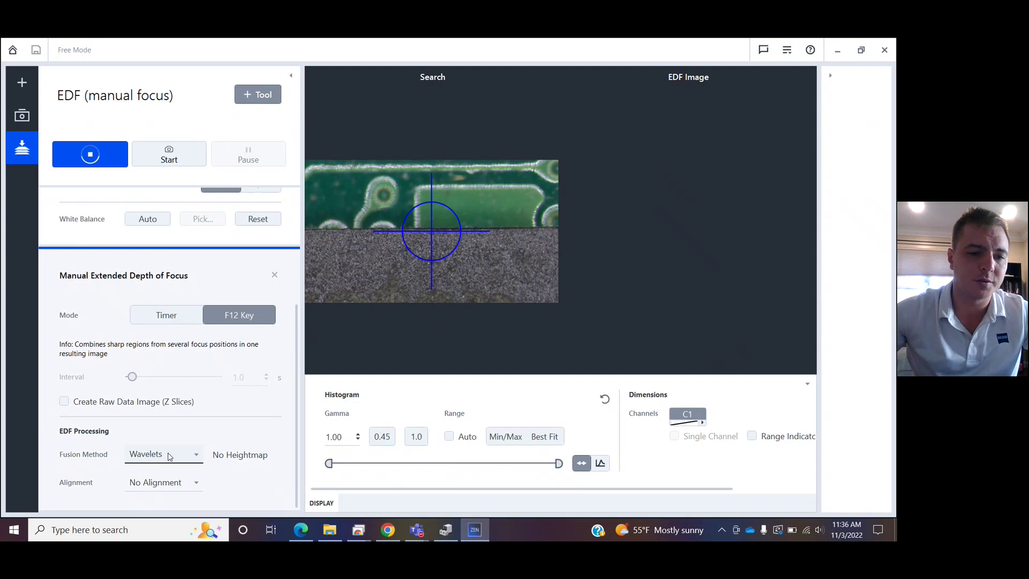
pyautogui.click(165, 483)
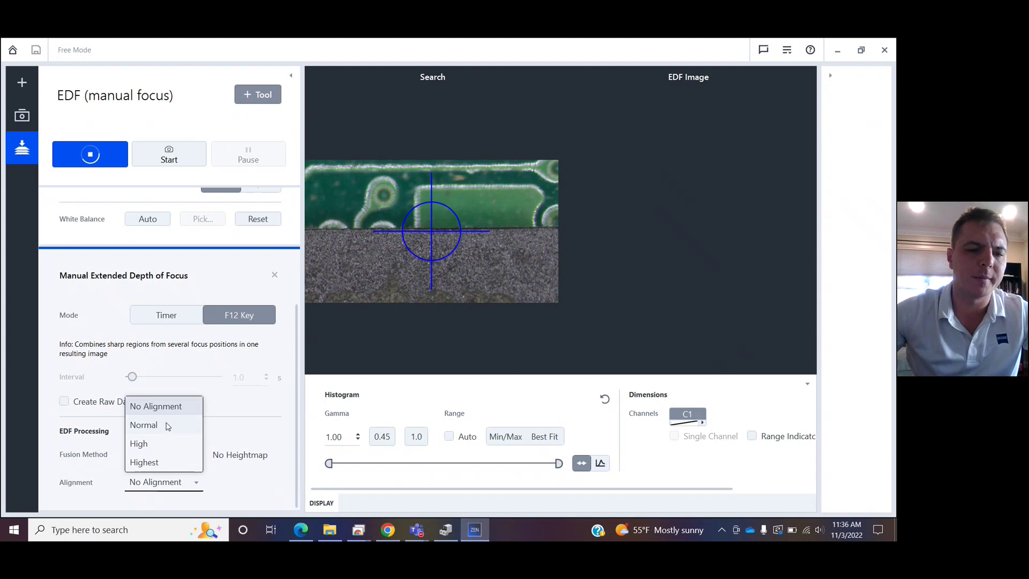
pyautogui.click(145, 463)
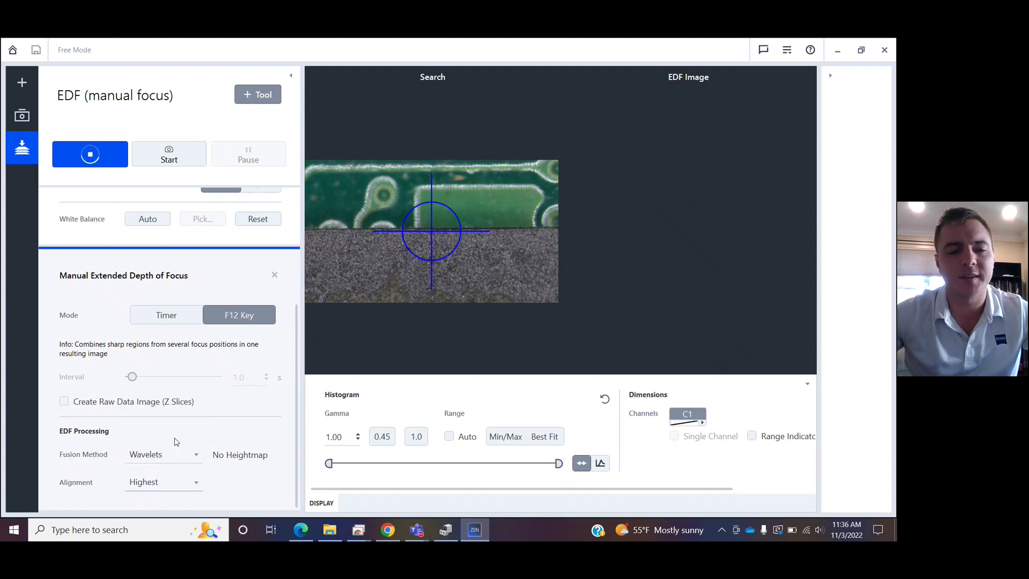
pyautogui.click(197, 483)
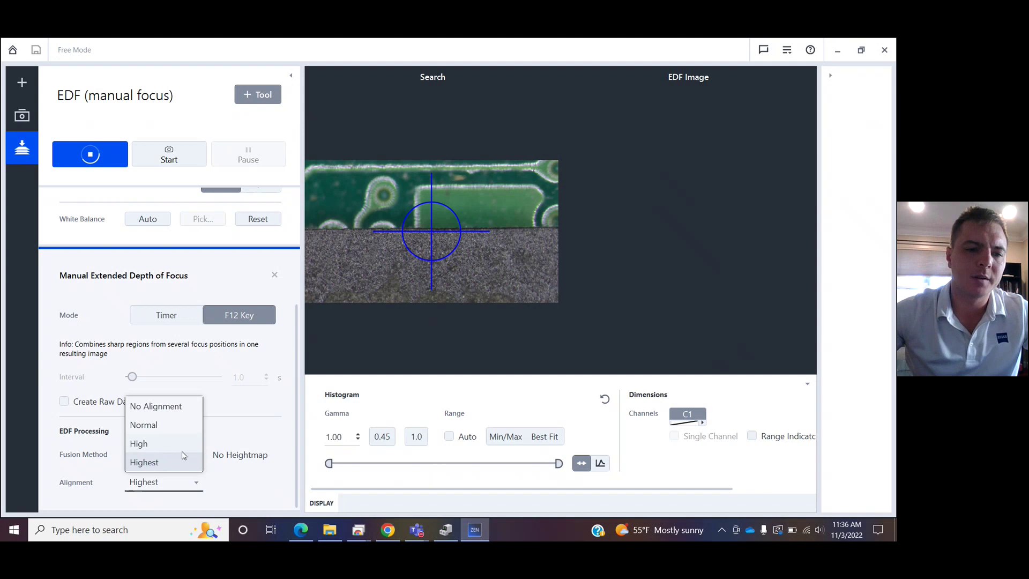
# - Set Alignment to High, capture a fused F12-key EDF image, then set Mode to Timer
pyautogui.click(185, 442)
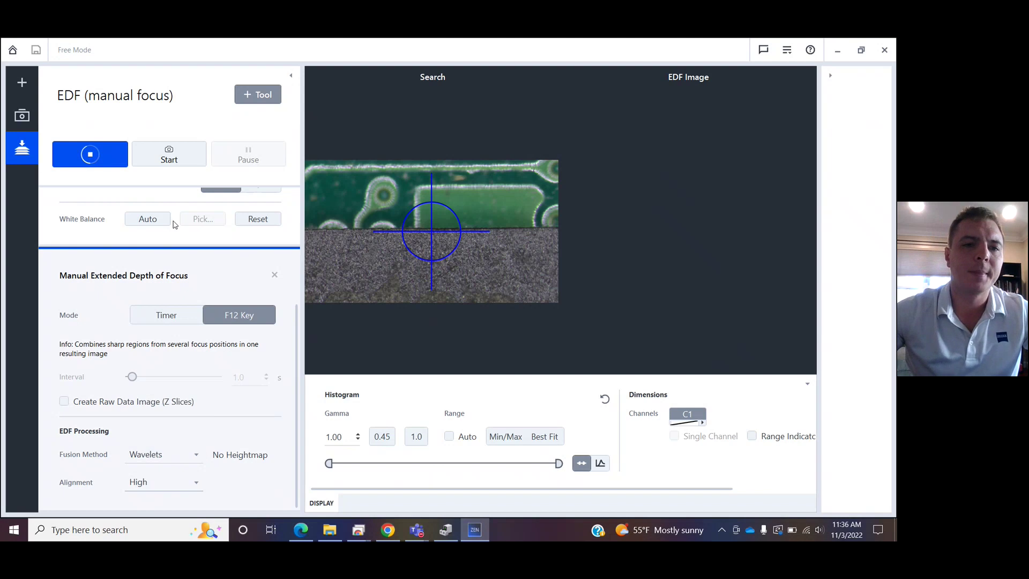
pyautogui.click(184, 169)
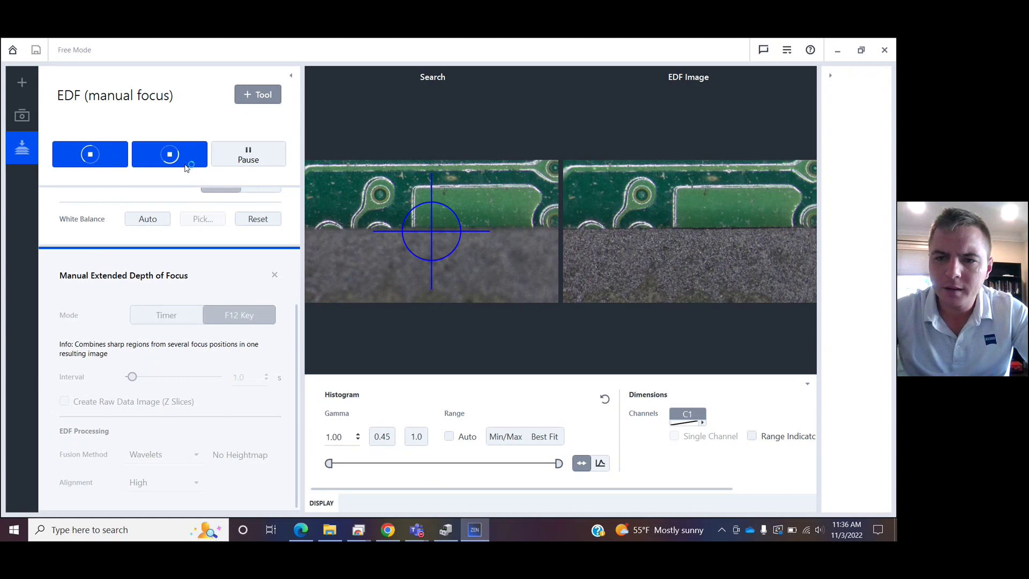
pyautogui.click(185, 165)
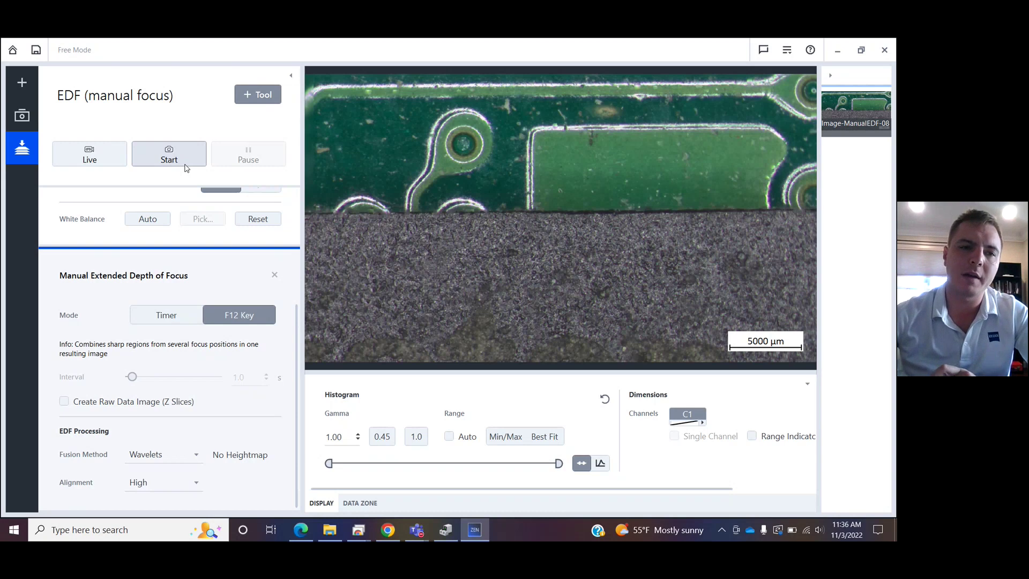
pyautogui.click(121, 161)
pyautogui.click(167, 315)
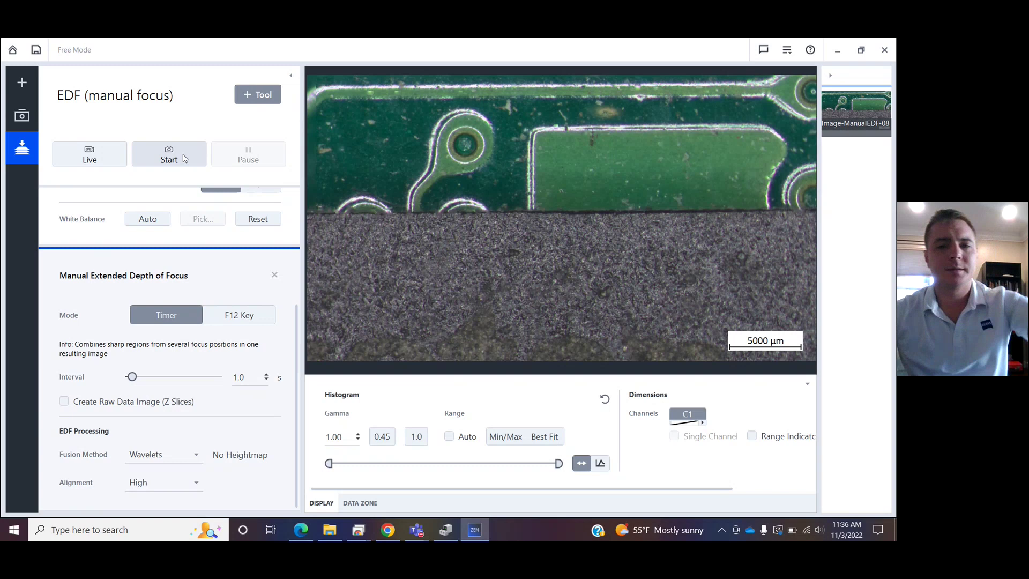
# - Restart the live view and start the timer-mode EDF acquisition of the board edge
pyautogui.click(123, 166)
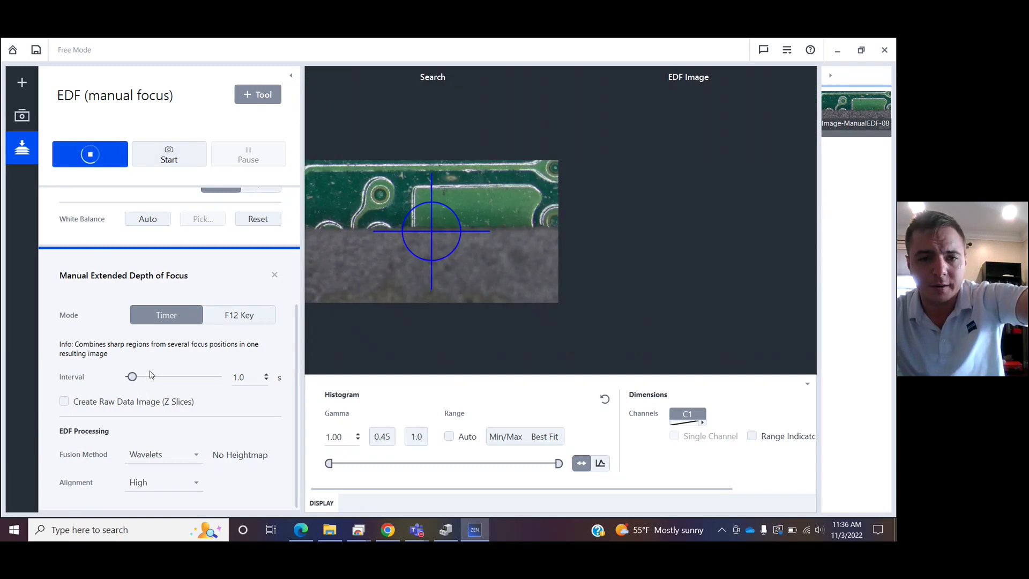
pyautogui.click(189, 160)
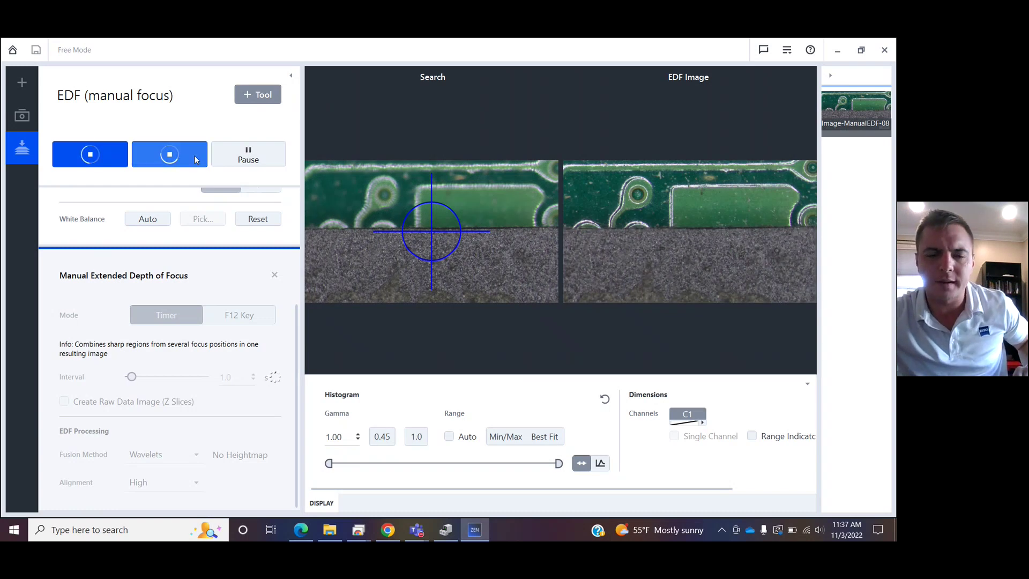
# - Stop the timed capture and compare the Image-ManualEDF-08 and -09 thumbnails
pyautogui.click(195, 155)
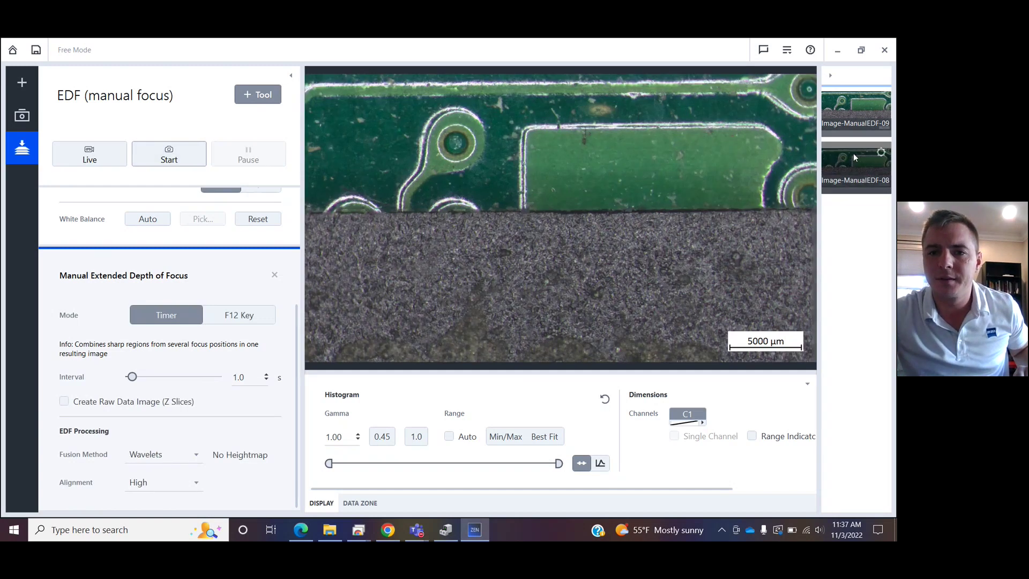
pyautogui.click(853, 154)
pyautogui.click(863, 120)
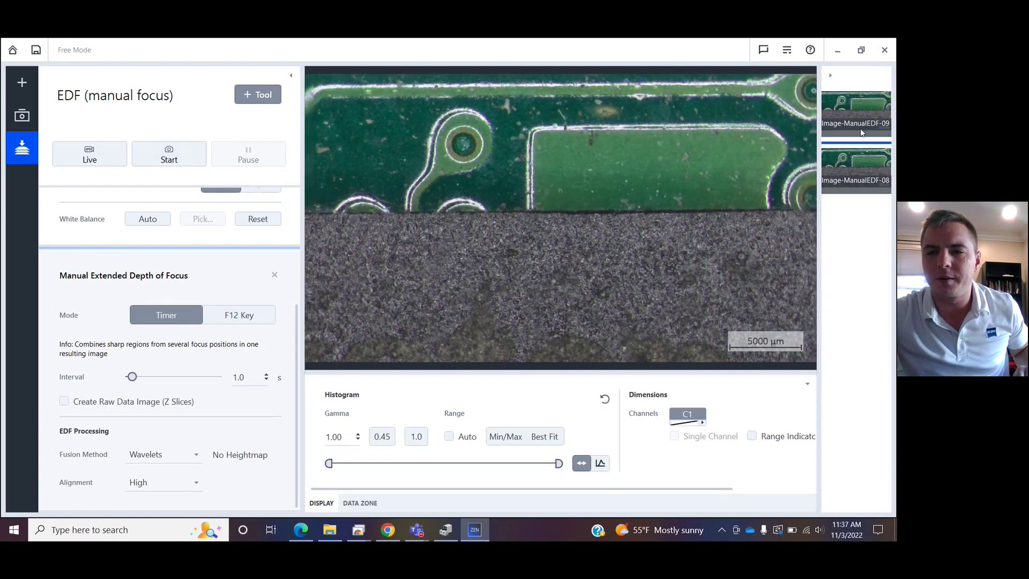
pyautogui.click(862, 122)
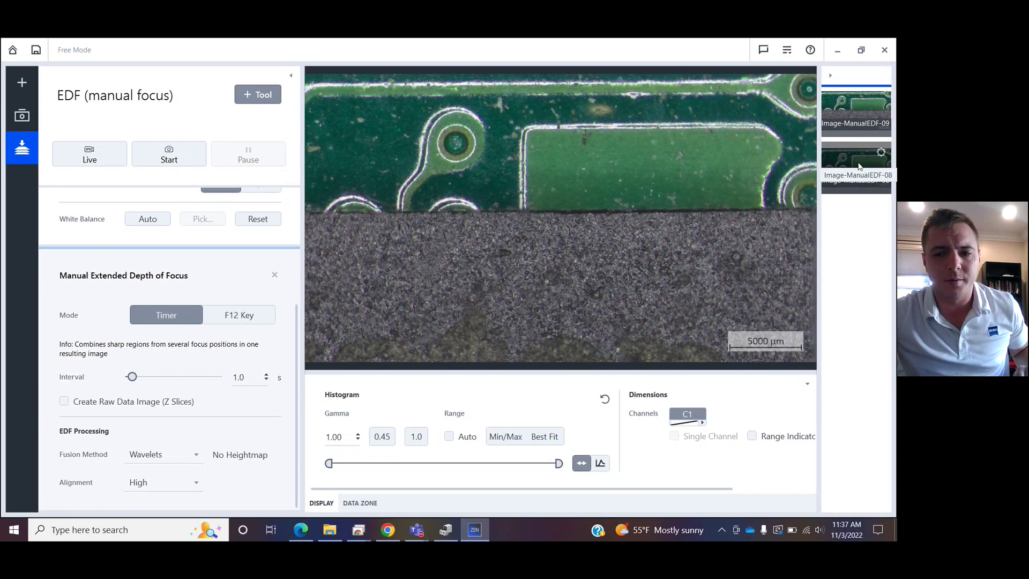